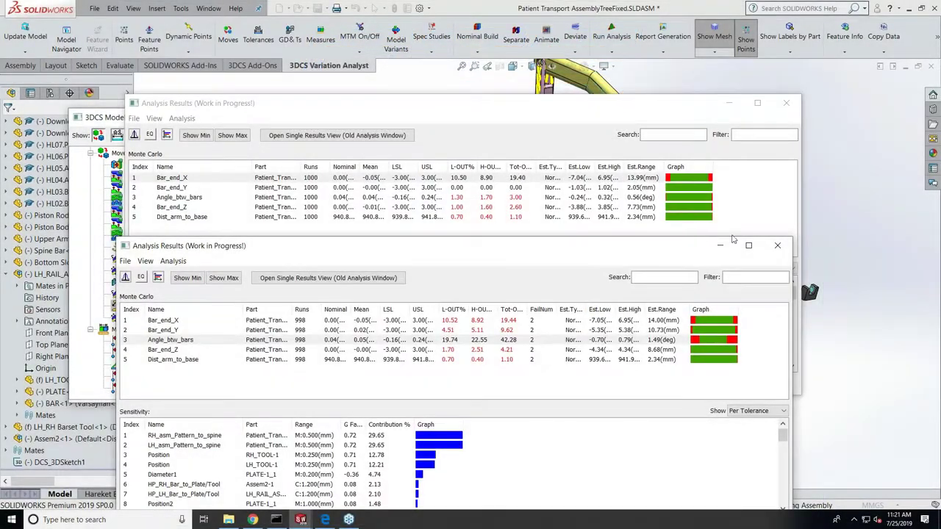
Step: Close both Analysis Results windows and highlight RH_Assembly_to_Spine_Bar in the 3DCS Model Navigator
left_click(776, 247)
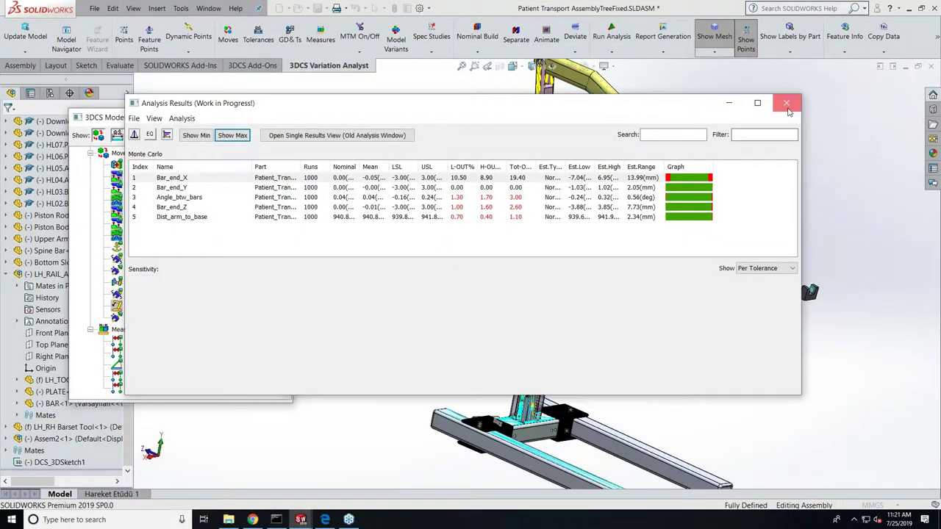
left_click(785, 103)
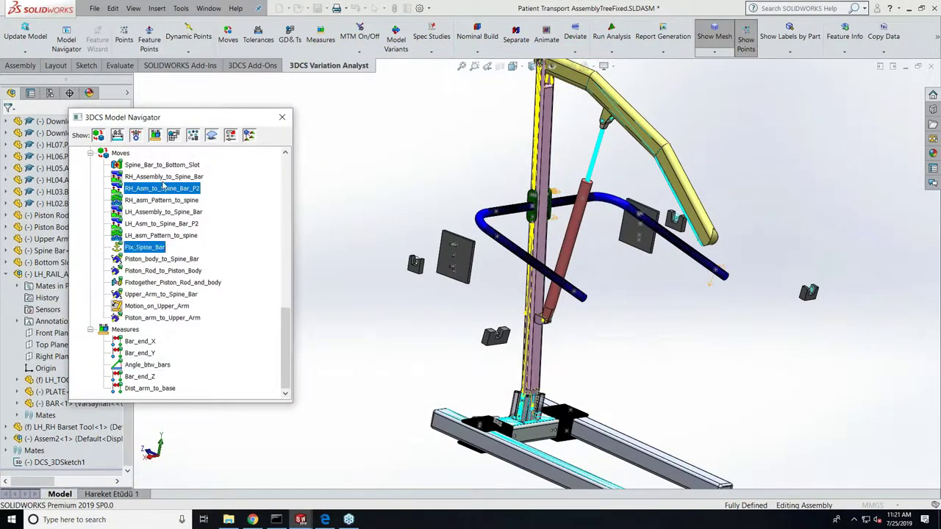
left_click(163, 178, "ctrl")
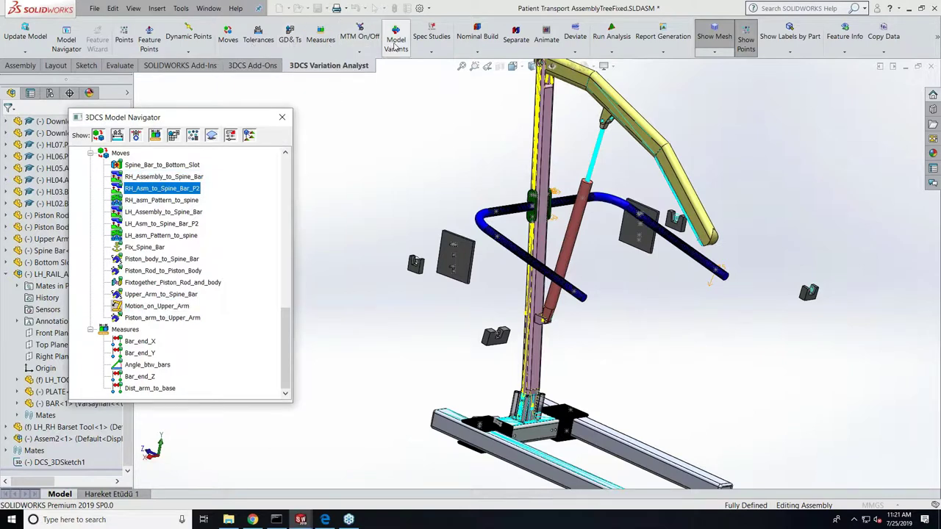
left_click(397, 40)
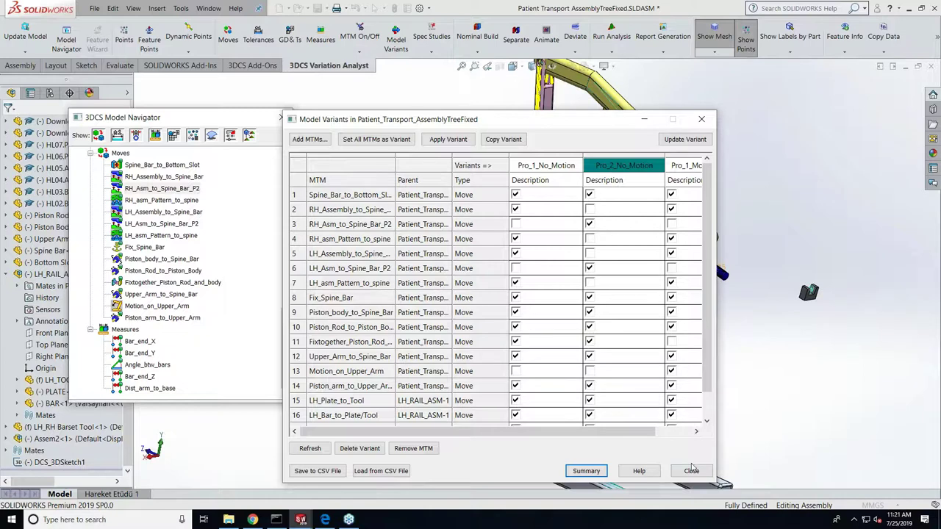
left_click(691, 471)
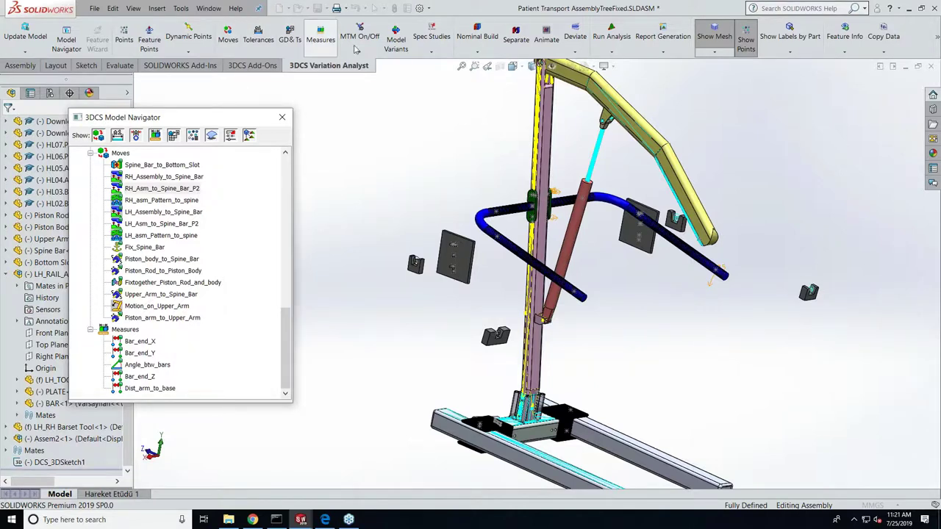
Step: Reopen Model Variants, widen it to show Pro_1_Motion, and move it to the bottom-left
left_click(396, 40)
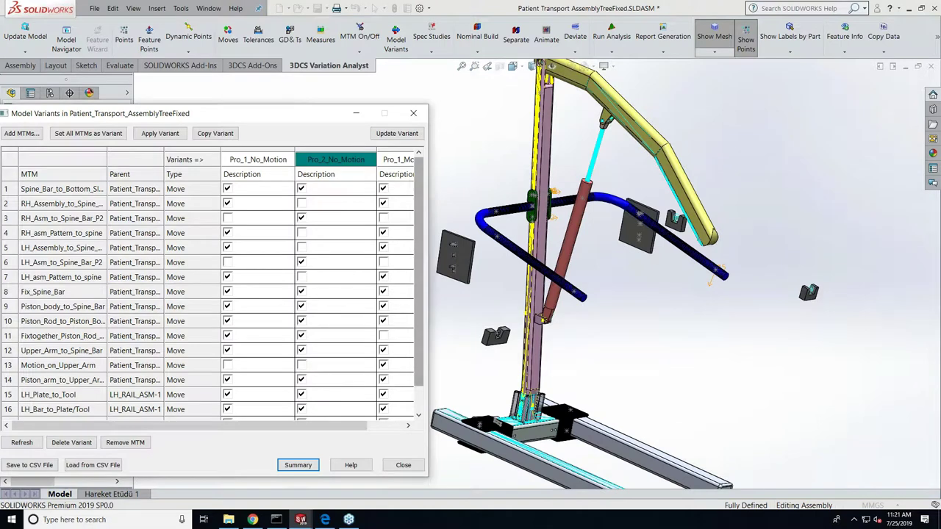
left_click_drag(446, 195, 463, 195)
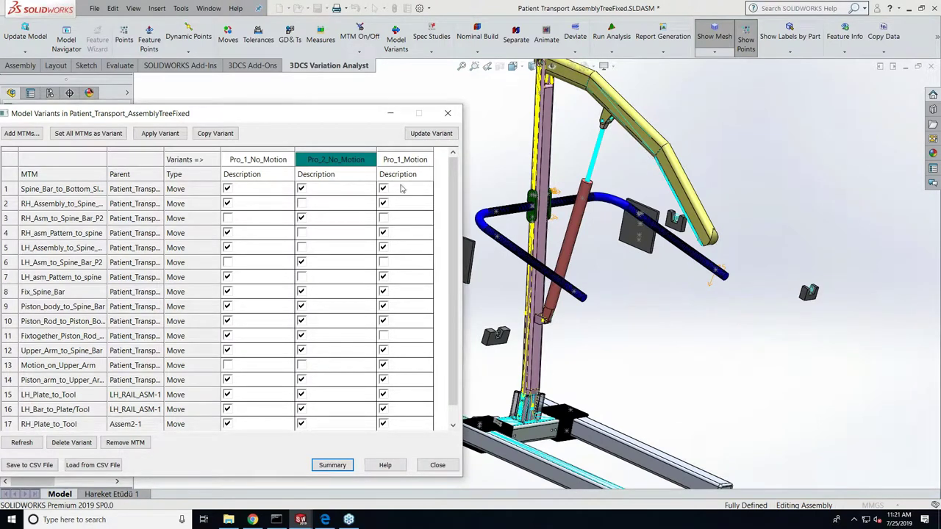
left_click_drag(338, 115, 596, 71)
left_click_drag(447, 71, 215, 436)
Step: Display the Dist_arm_to_base measure on the lift and orbit to a side-on view
left_click(139, 392)
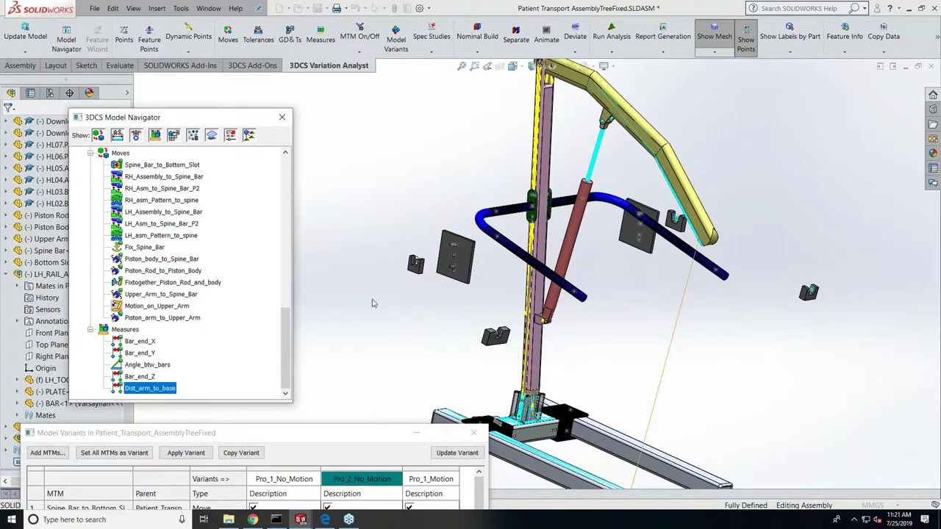
left_click(398, 281)
middle_click_drag(397, 281, 629, 245)
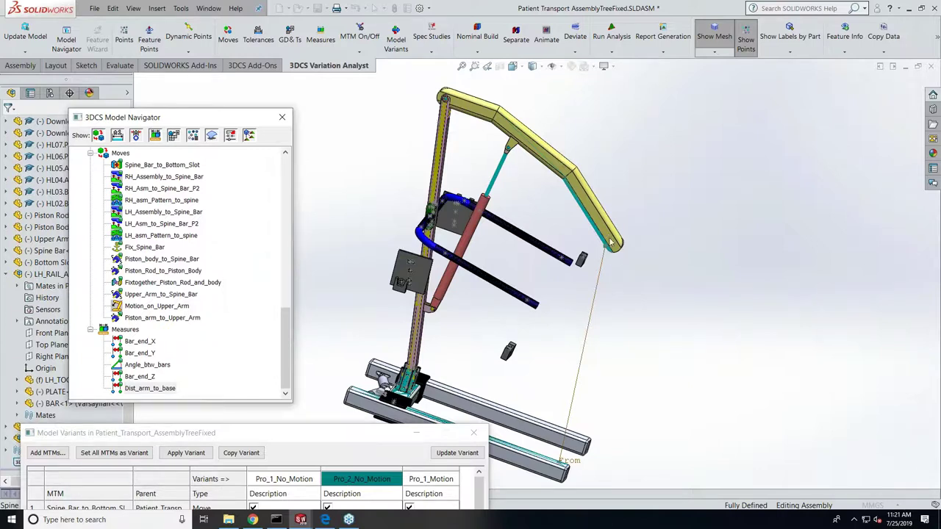
Step: Apply the Pro_1_Motion variant to the lift assembly and confirm
left_click(432, 483)
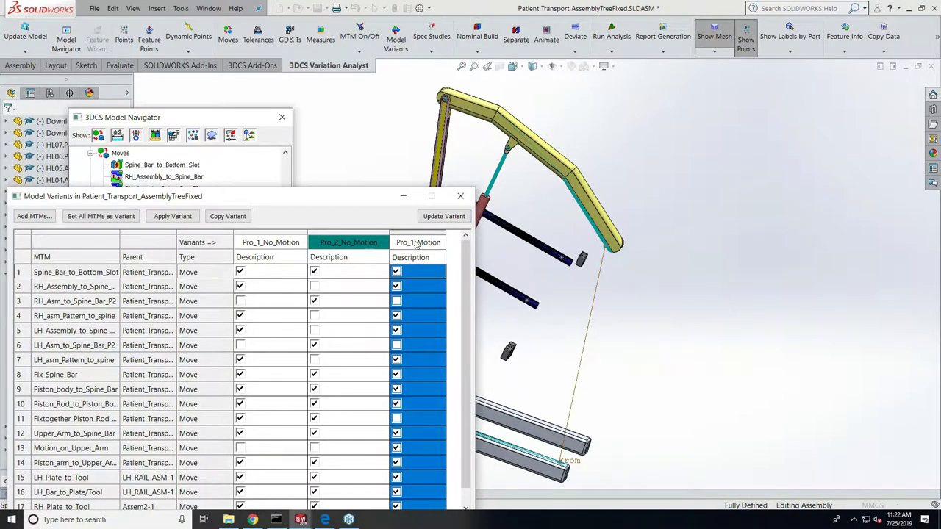
right_click(445, 237)
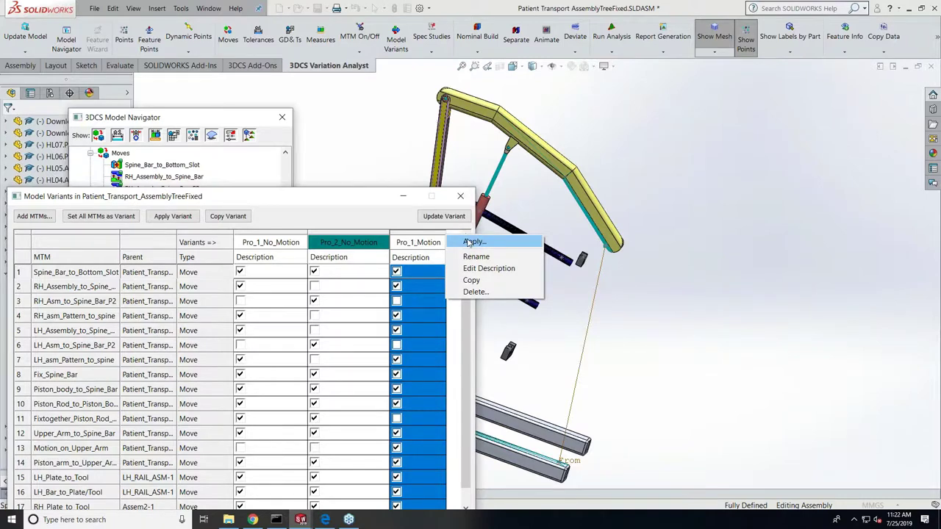
left_click(468, 243)
left_click(270, 410)
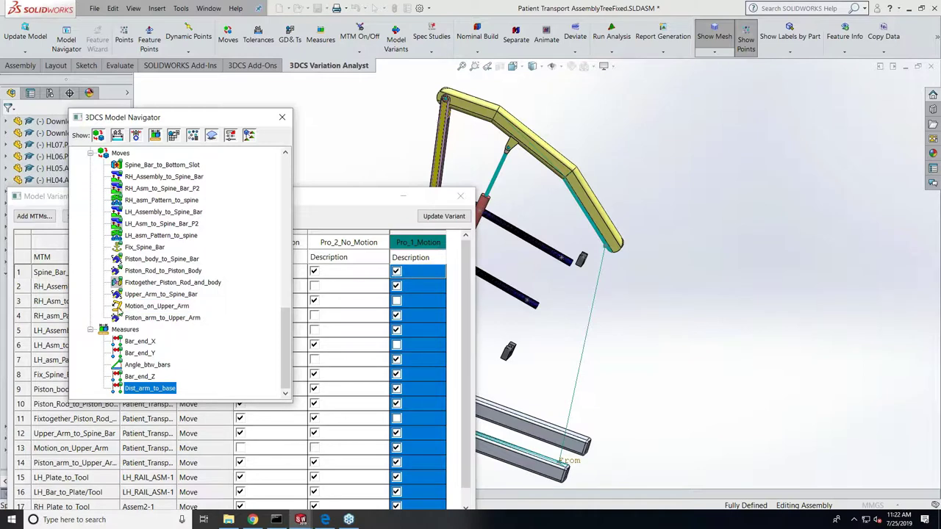
Step: Select the Motion_on_Upper_Arm move, then close the Model Variants table
left_click(155, 306)
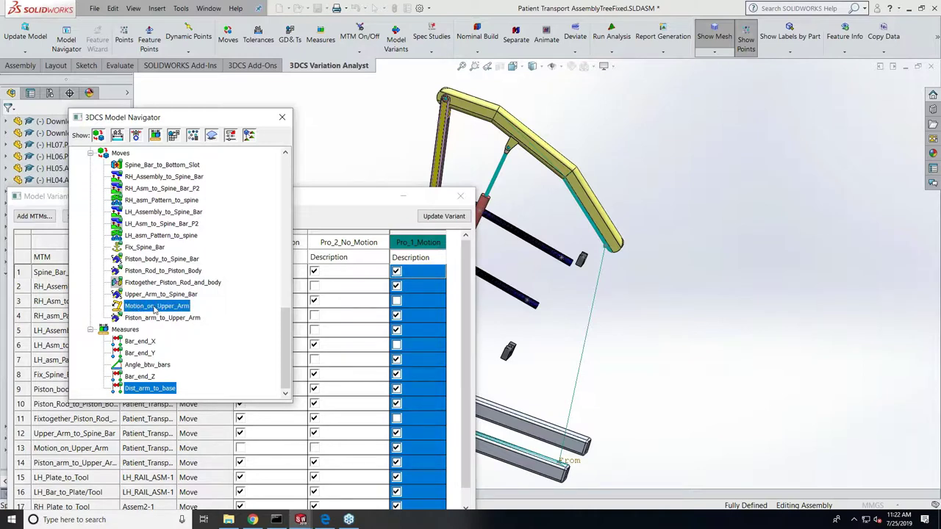
left_click(361, 203)
left_click_drag(297, 198, 333, 81)
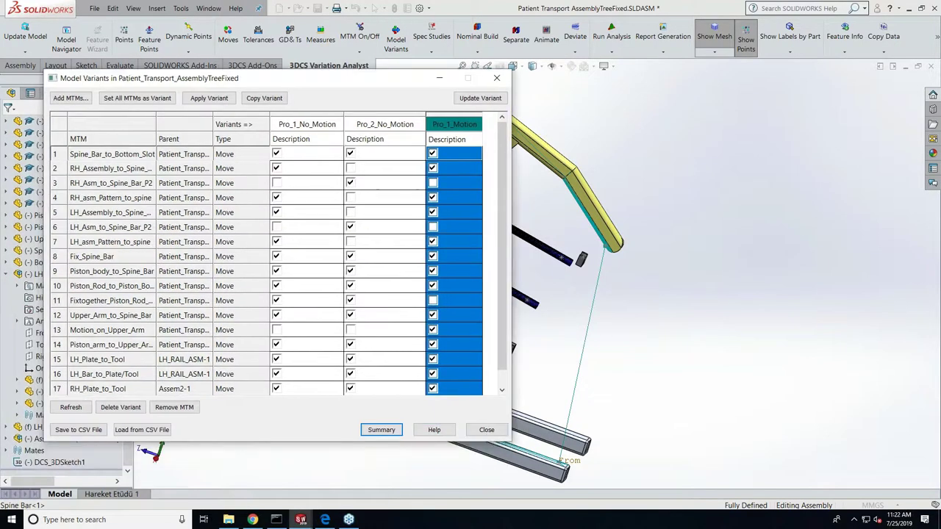
left_click(487, 430)
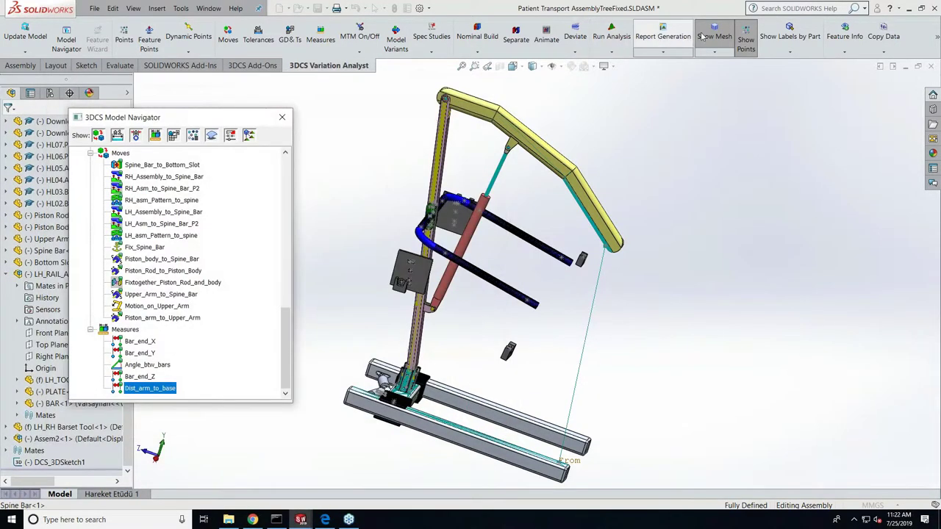
Step: Run Nominal Build, then Deviate through run 176, and close the Deviate window
left_click(477, 37)
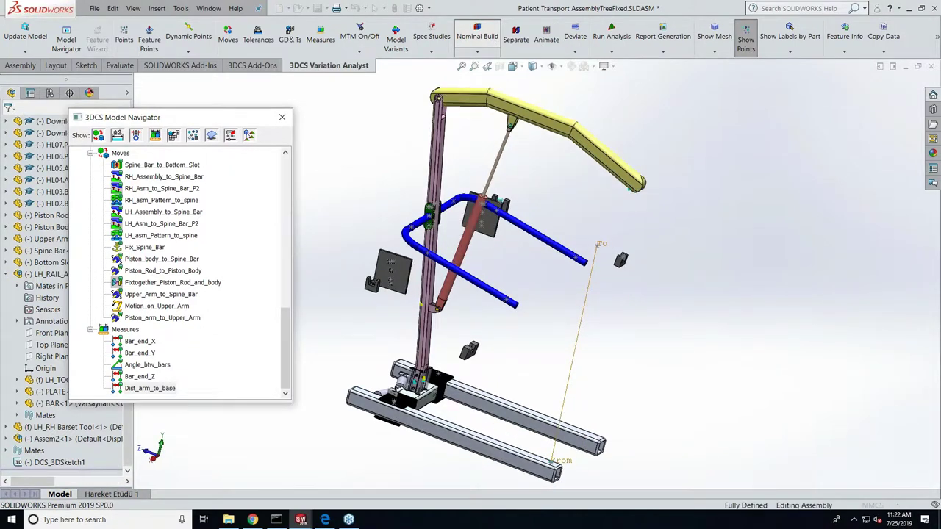
left_click(574, 35)
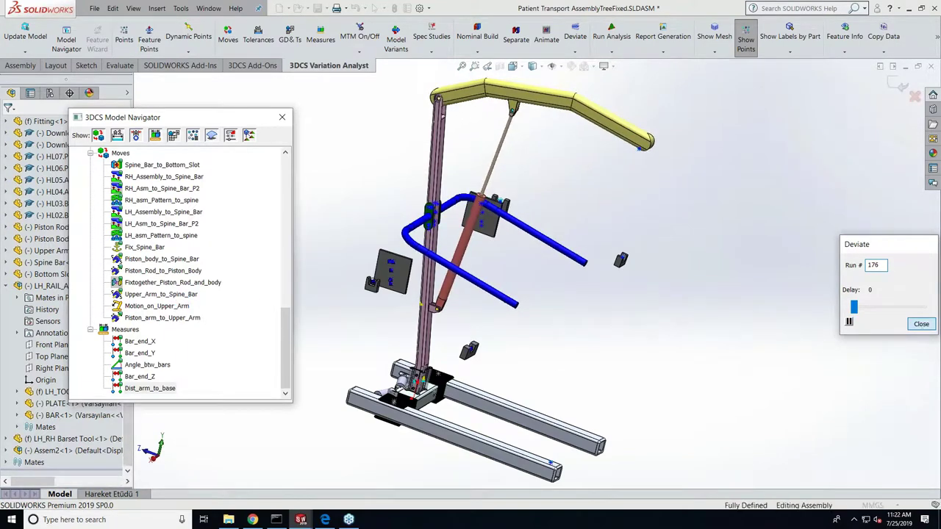
left_click(916, 96)
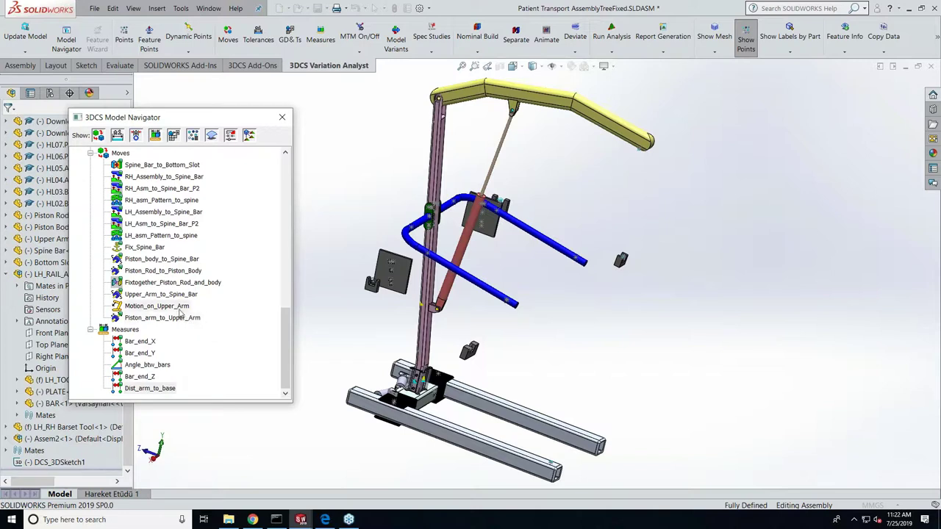
Step: Change Motion_on_Upper_Arm from 20 to 3 motion steps between -20 and 20
double_click(179, 310)
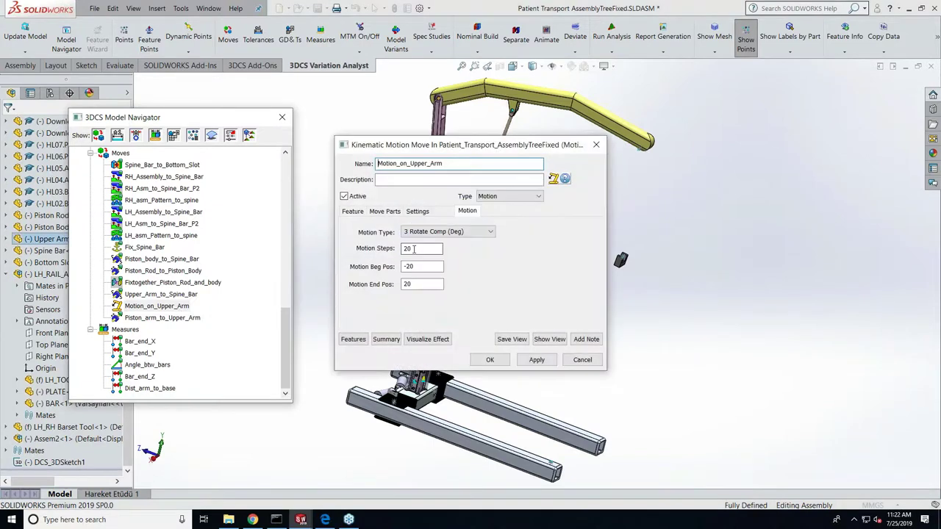
type("3")
left_click(485, 359)
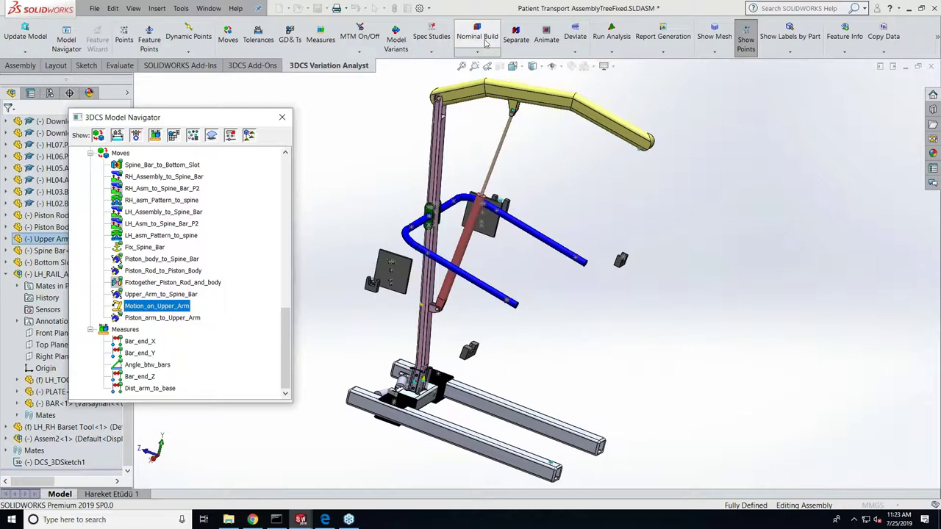
Step: Run Nominal Build, then a Deviate pass with the three-step upper arm motion
left_click(477, 37)
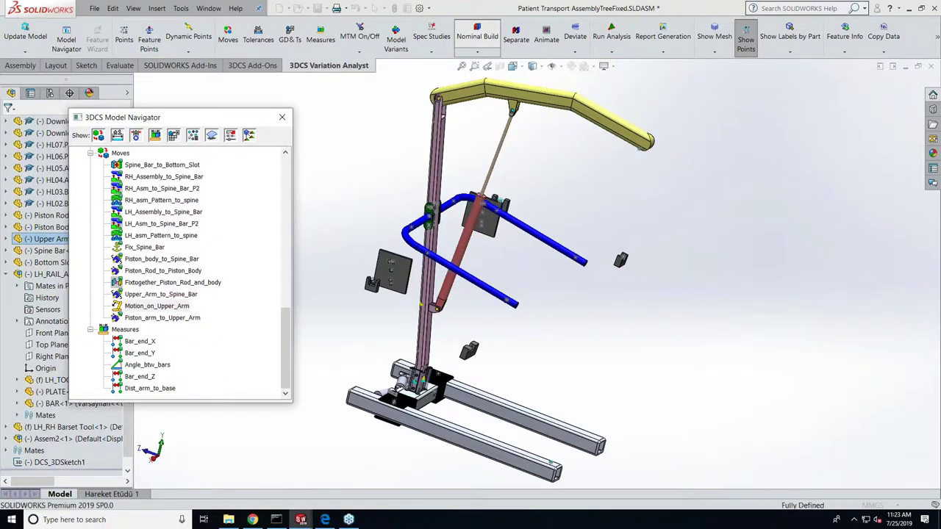
left_click(578, 35)
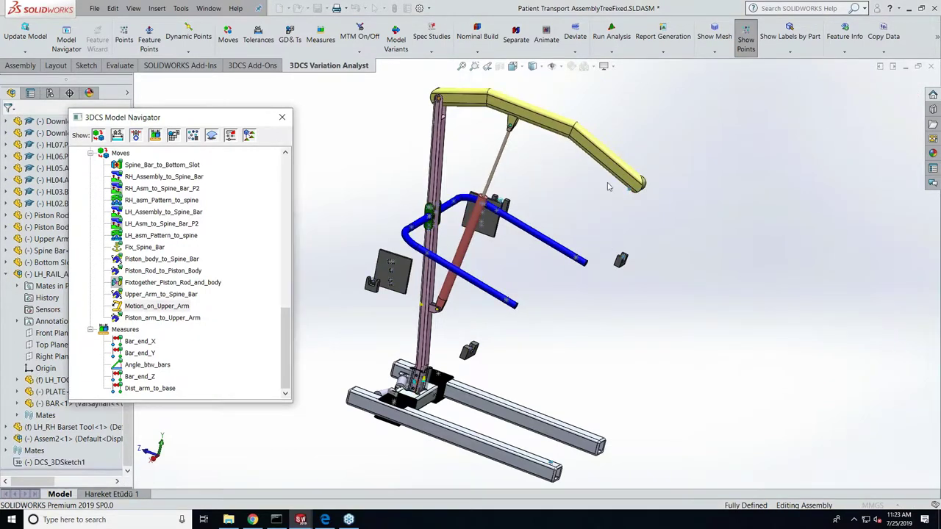
Step: Open Dist_arm_to_base settings, rebuild nominally, and refresh its distance from 1217.30 to 1217.37
double_click(150, 389)
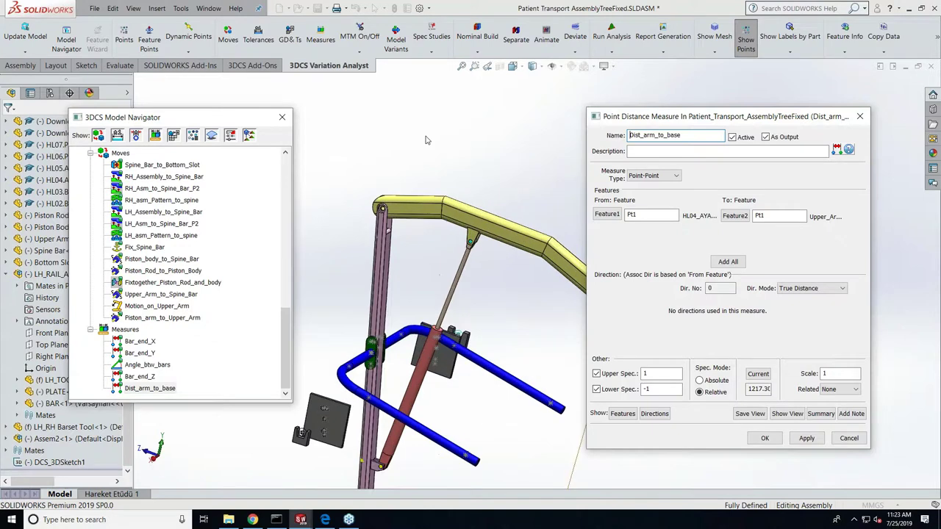
scroll(426, 139, "up", 3)
scroll(566, 337, "down", 3)
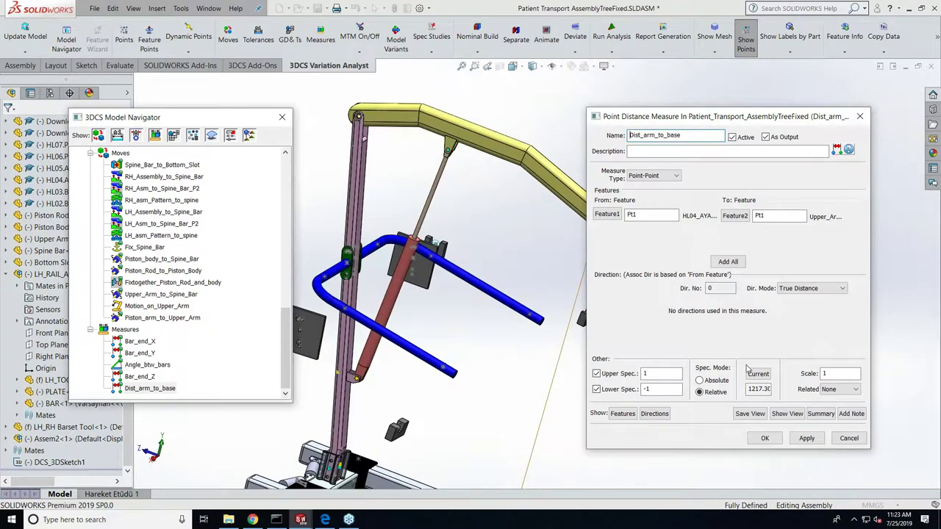
left_click(475, 38)
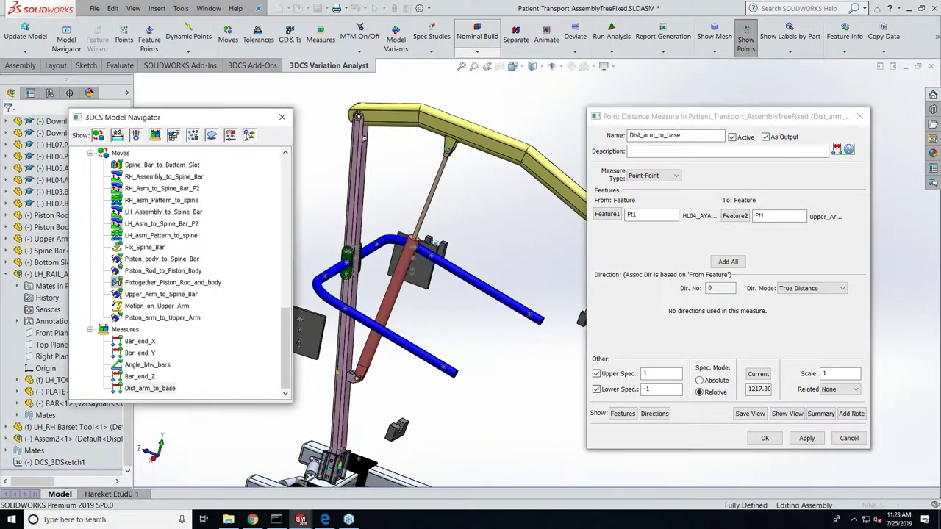
left_click(759, 375)
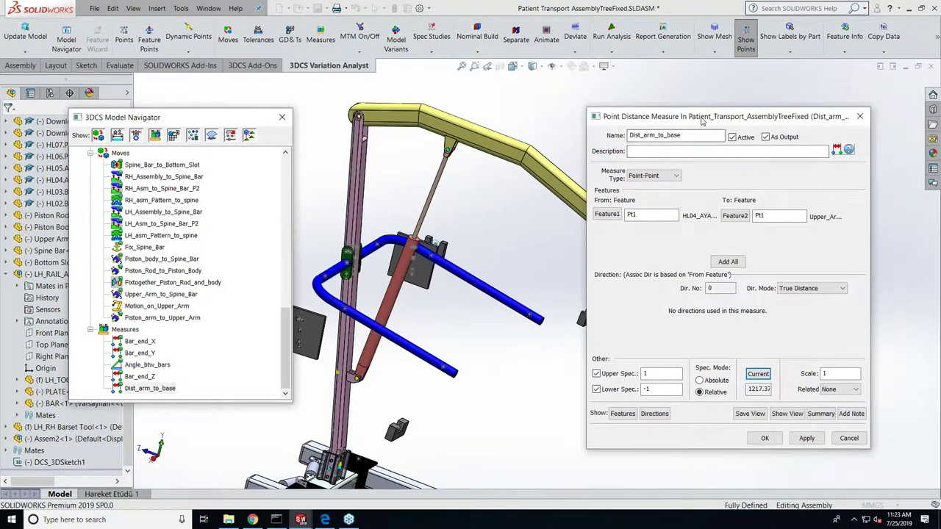
scroll(540, 254, "up", 3)
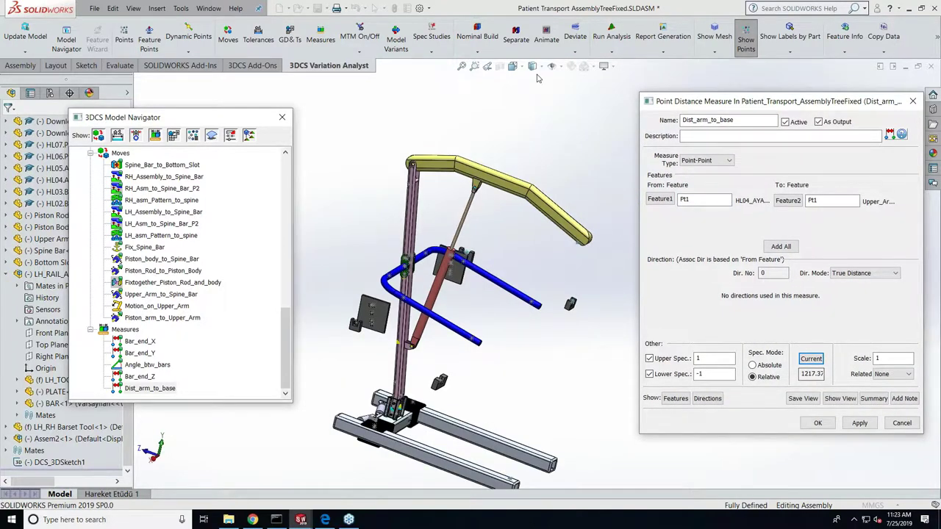
left_click(568, 54)
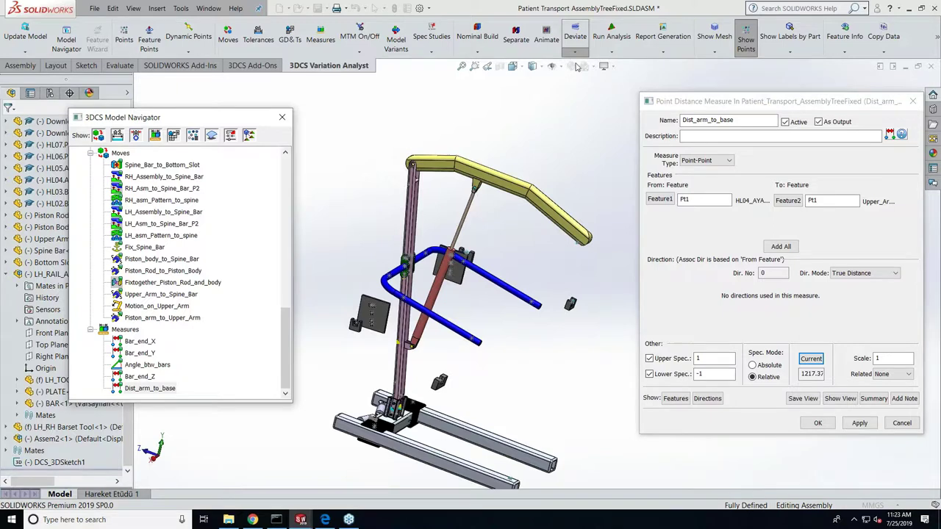
Step: Step the arm twice in Deviation Control, reading distances 928.489 and 1217.38, then close the measure
left_click(581, 102)
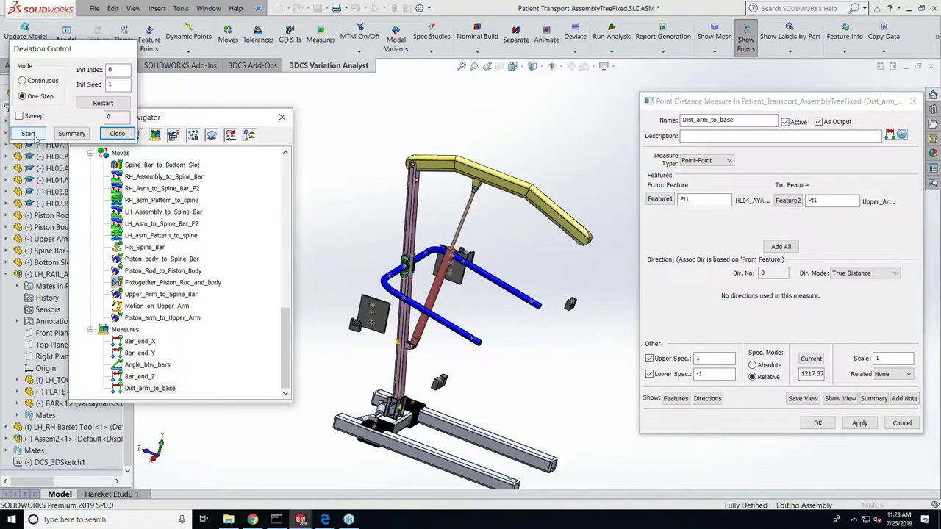
left_click(28, 133)
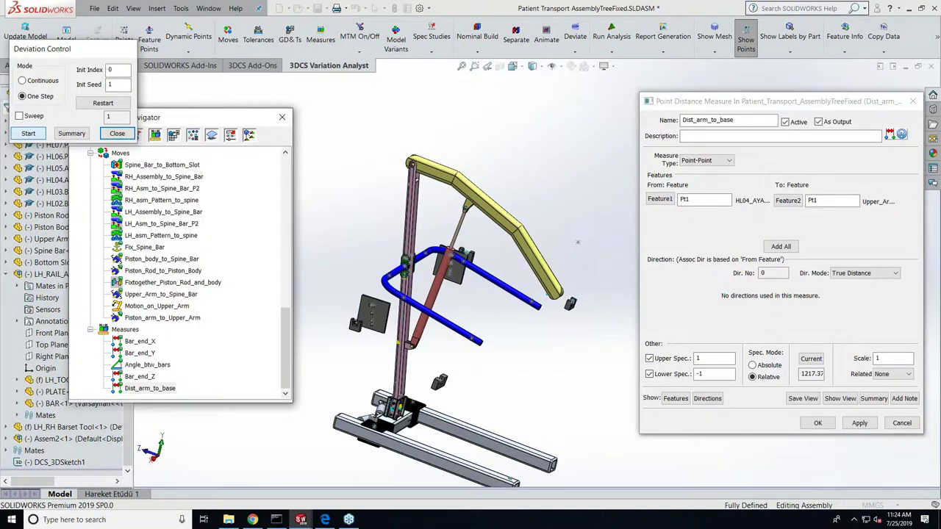
left_click(809, 360)
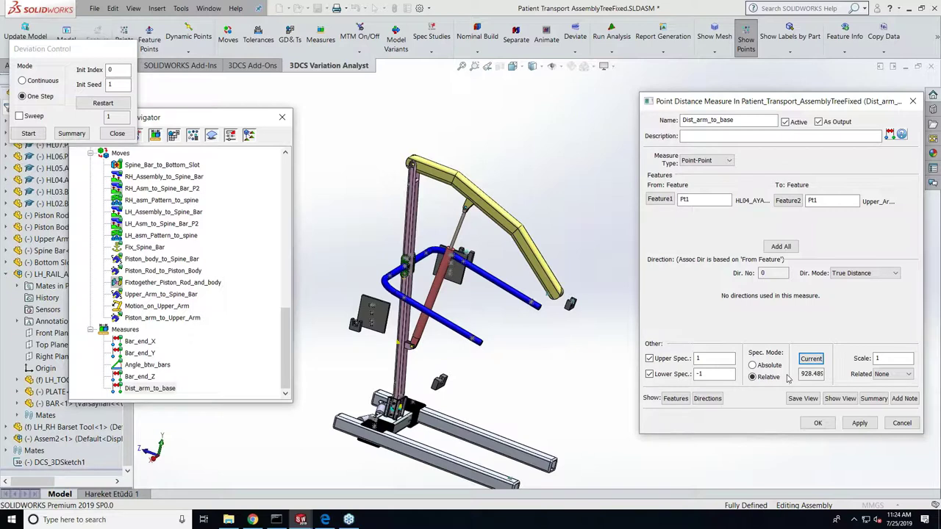
left_click(33, 134)
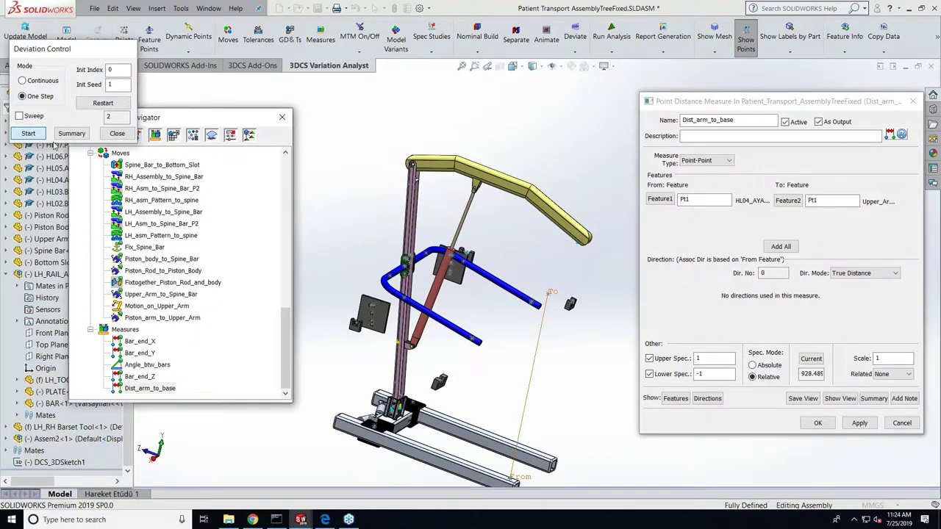
left_click(812, 359)
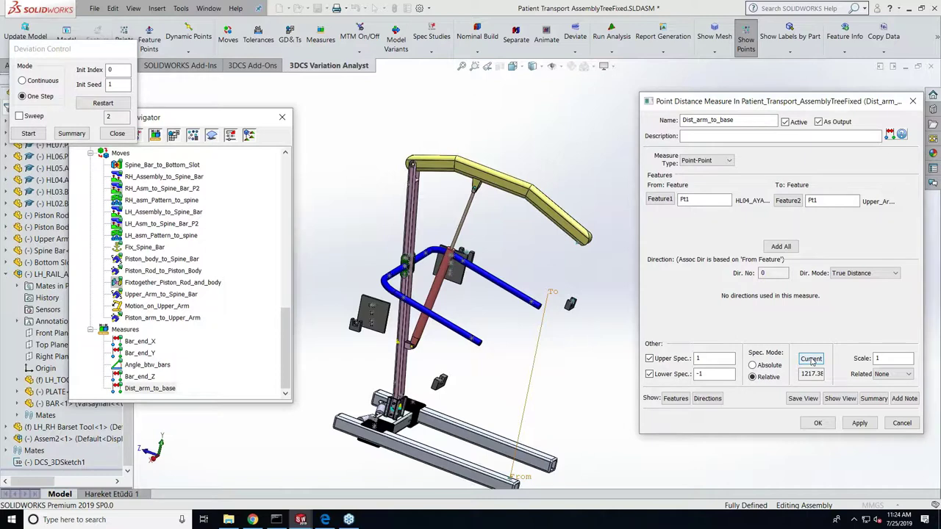
left_click(811, 360)
left_click(817, 423)
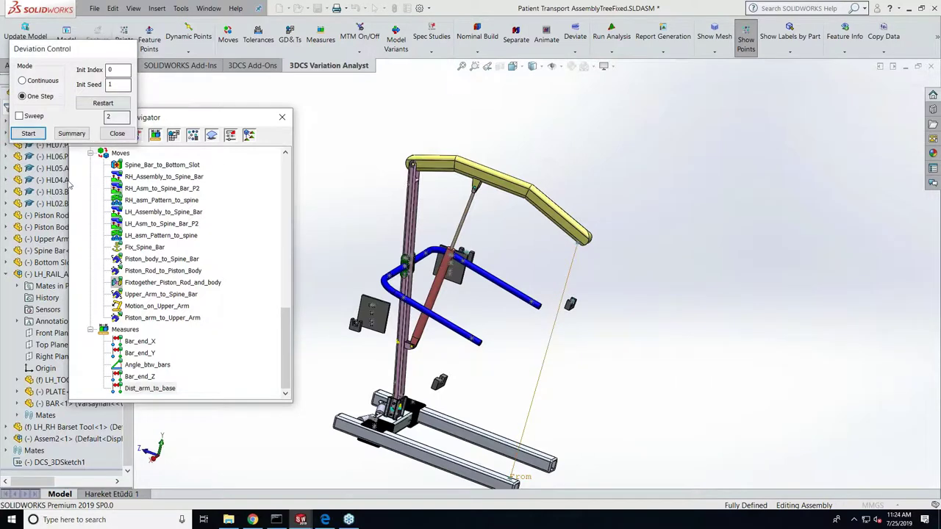
Step: Close Deviation Control, rebuild nominally, and start Kinematic Simulation with 500 total runs
left_click(117, 133)
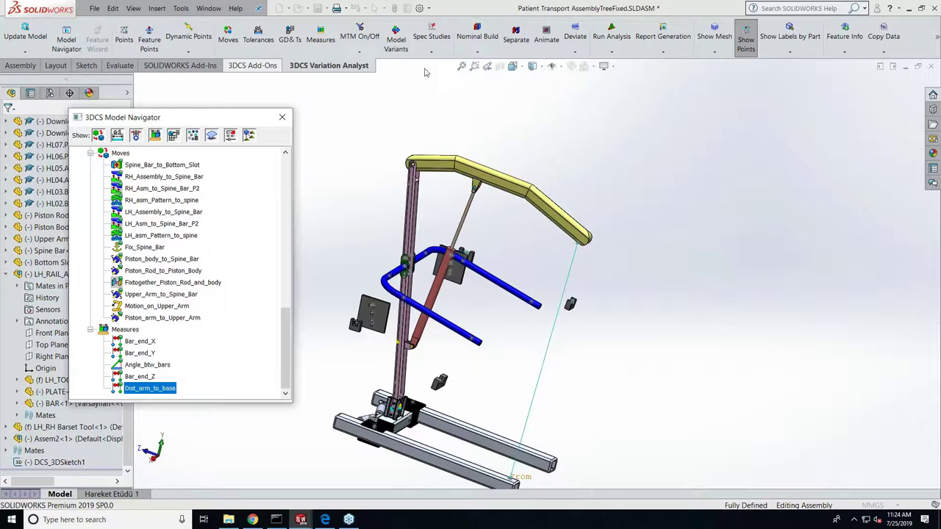
left_click(478, 37)
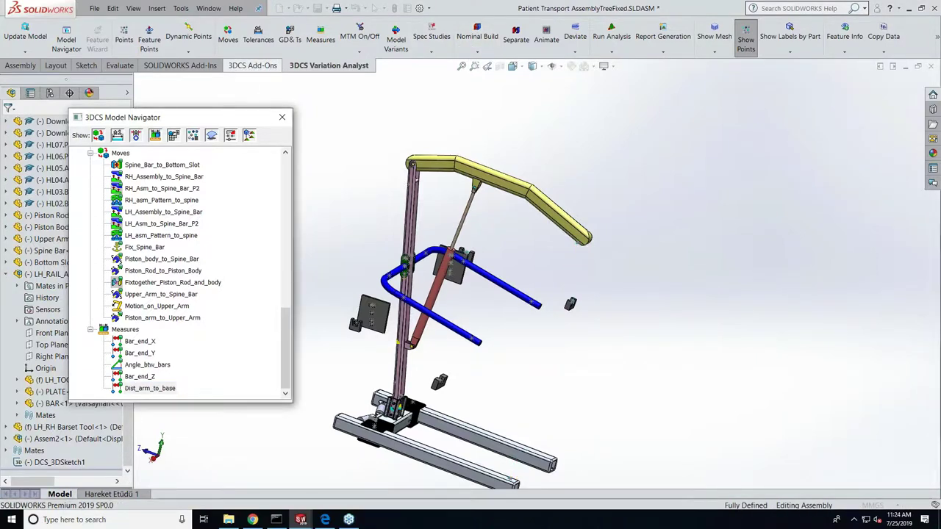
left_click(252, 65)
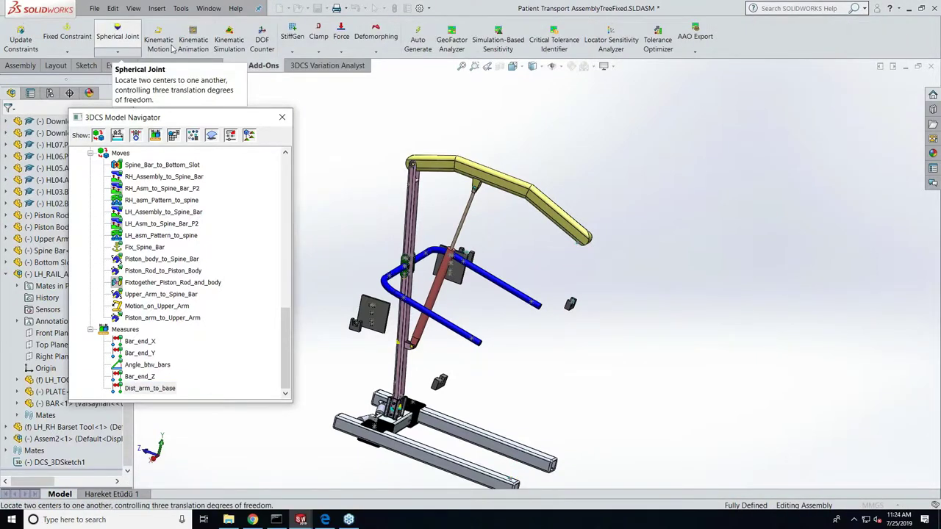
left_click(235, 50)
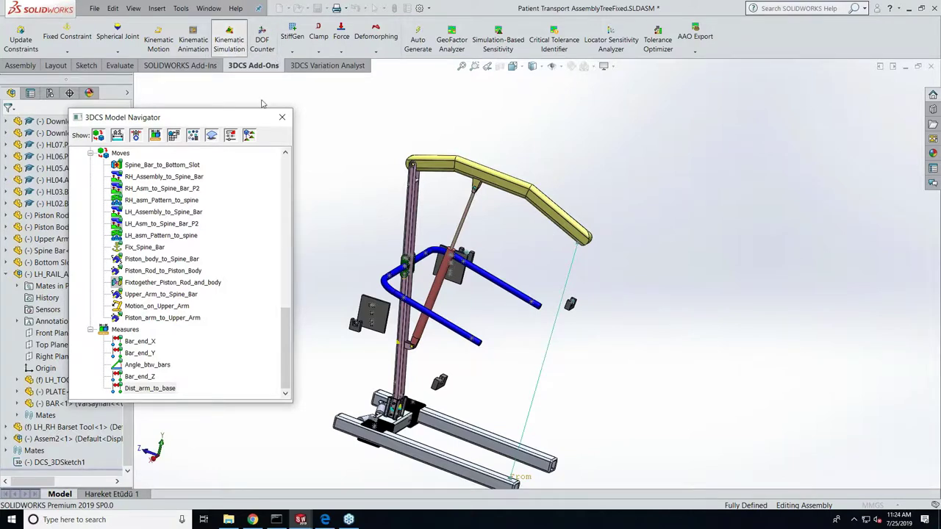
left_click_drag(479, 194, 494, 154)
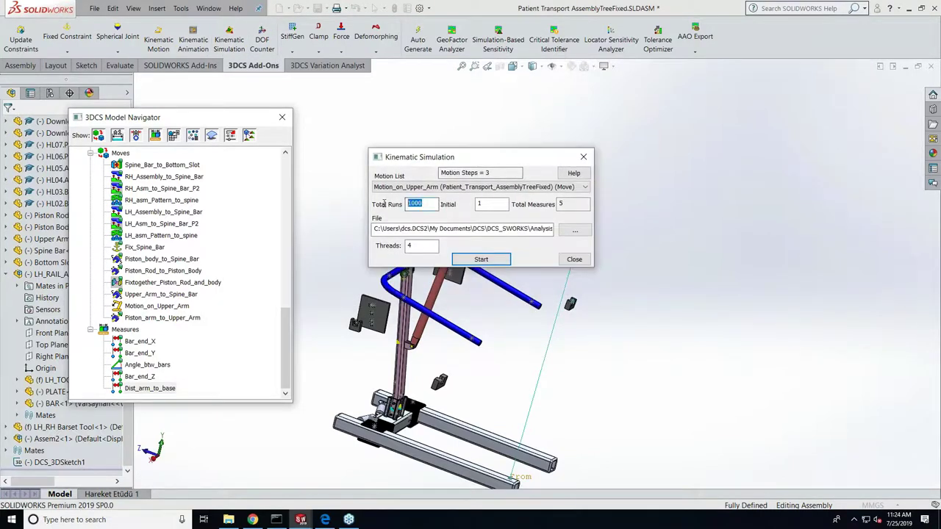
type("50")
left_click(479, 261)
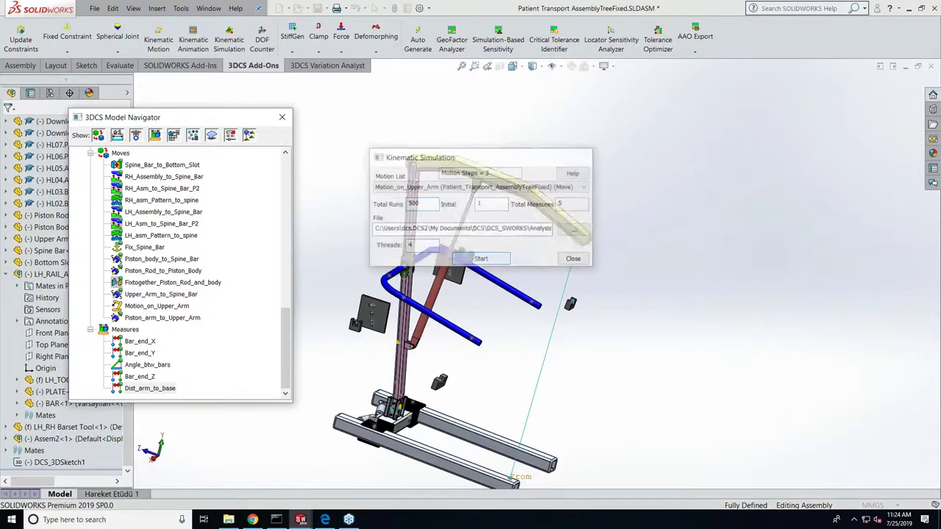
Step: Confirm the prompt to launch the 500-run kinematic simulation
left_click(515, 296)
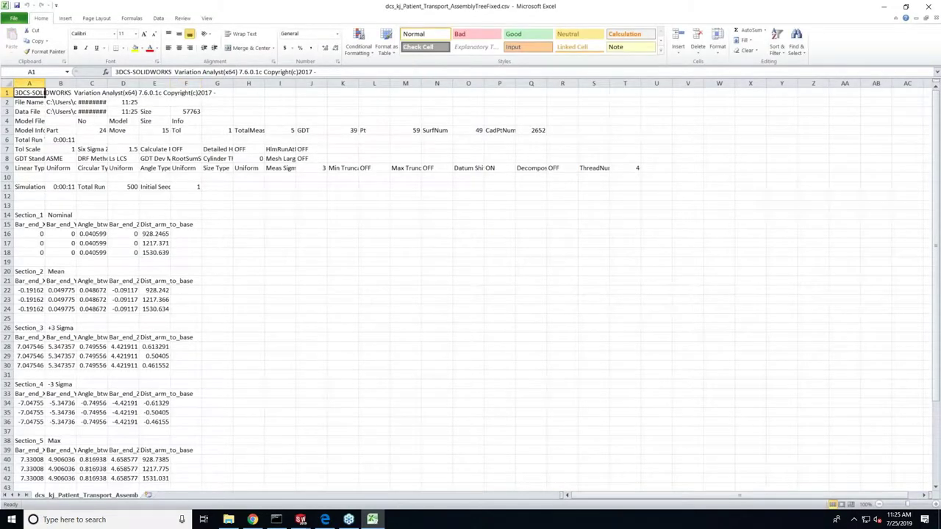
Step: Widen Excel column E so Dist_arm_to_base values like 928.24653 show fully in every section
left_click_drag(171, 83, 245, 83)
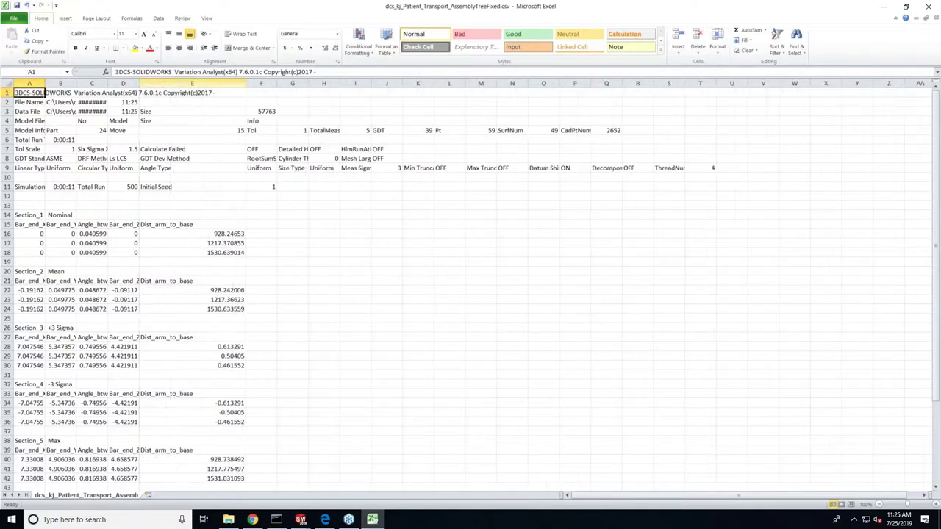
left_click(206, 83)
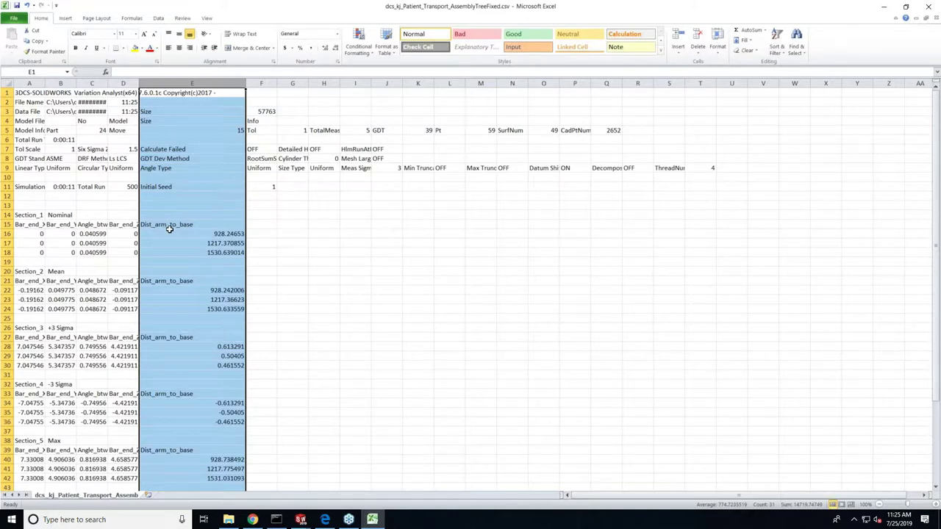
scroll(151, 206, "down", 1)
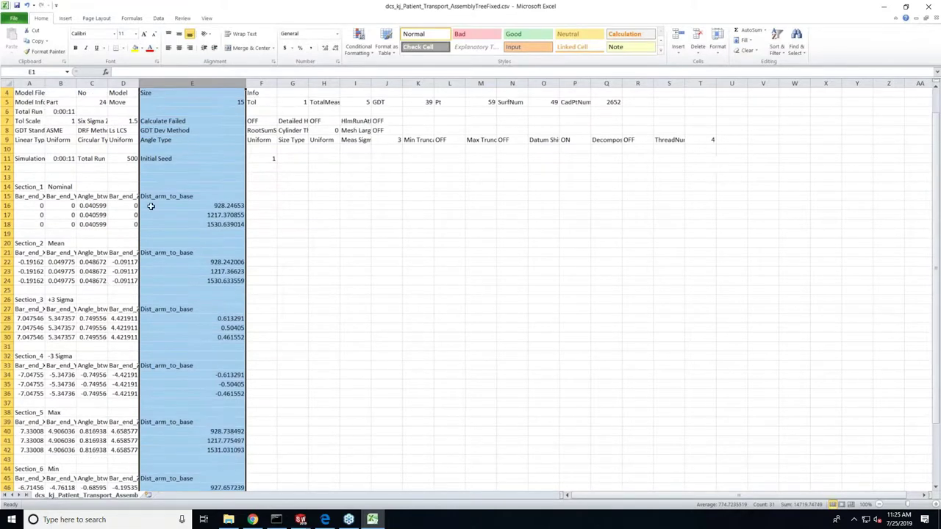
scroll(193, 242, "down", 2)
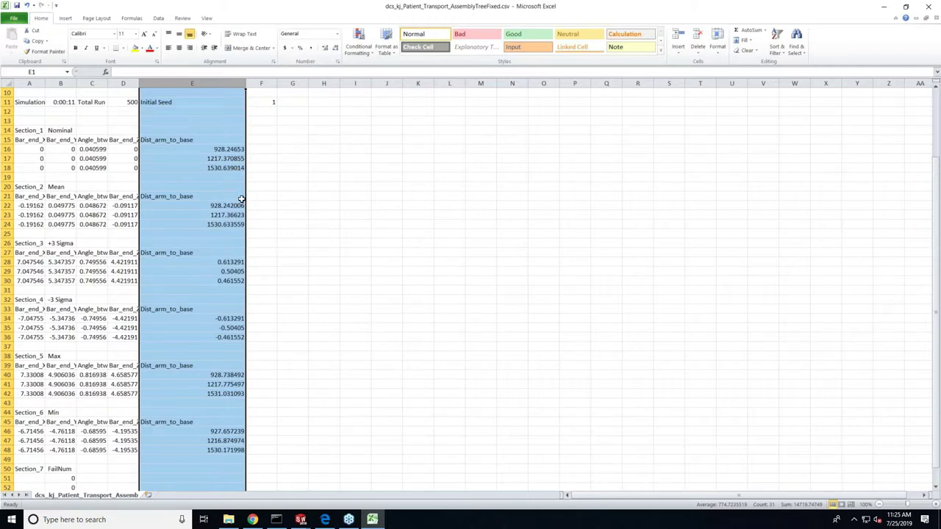
scroll(241, 198, "down", 2)
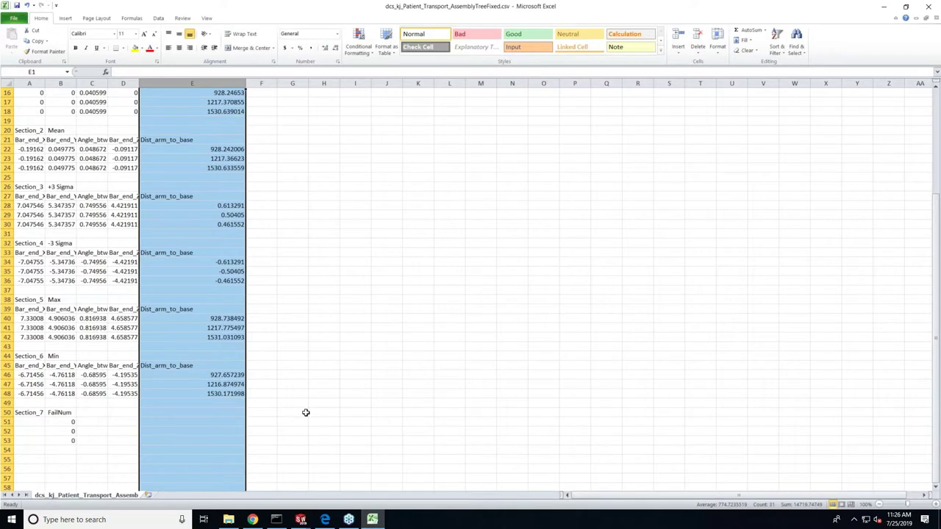
Step: Swing the lift arm one step via Deviation Control, then close it and separate the parts
left_click(302, 520)
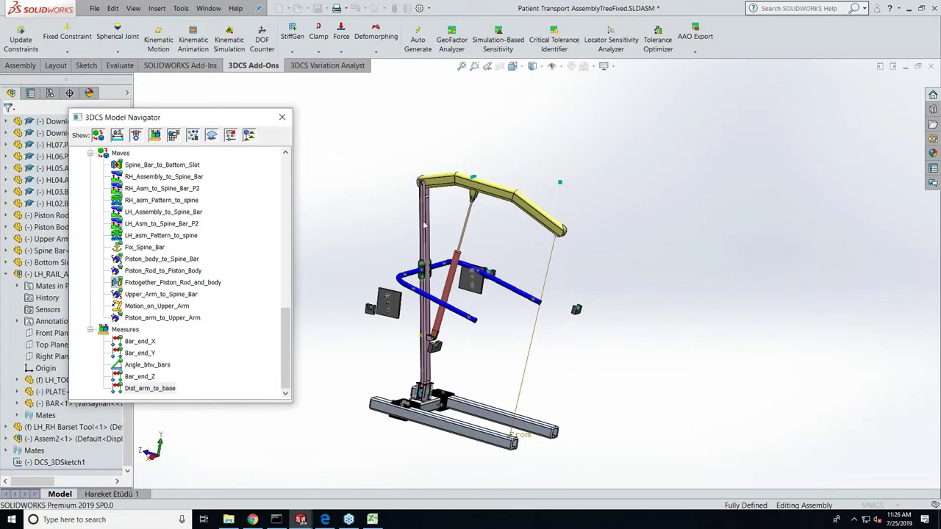
left_click(331, 66)
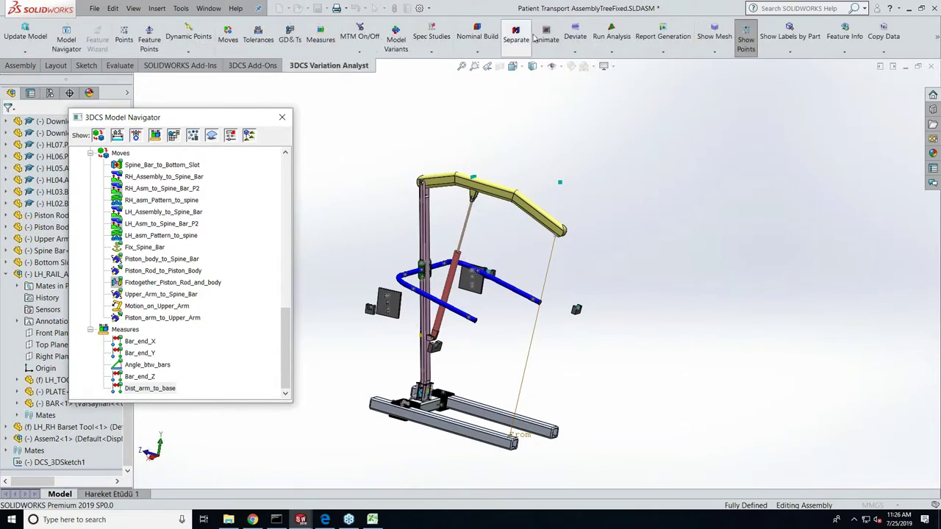
left_click(575, 53)
left_click(607, 101)
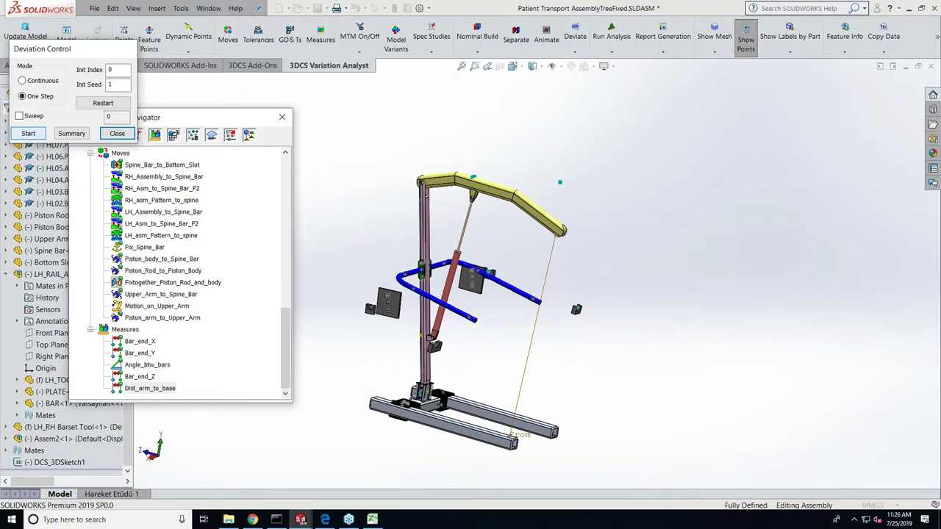
left_click(28, 133)
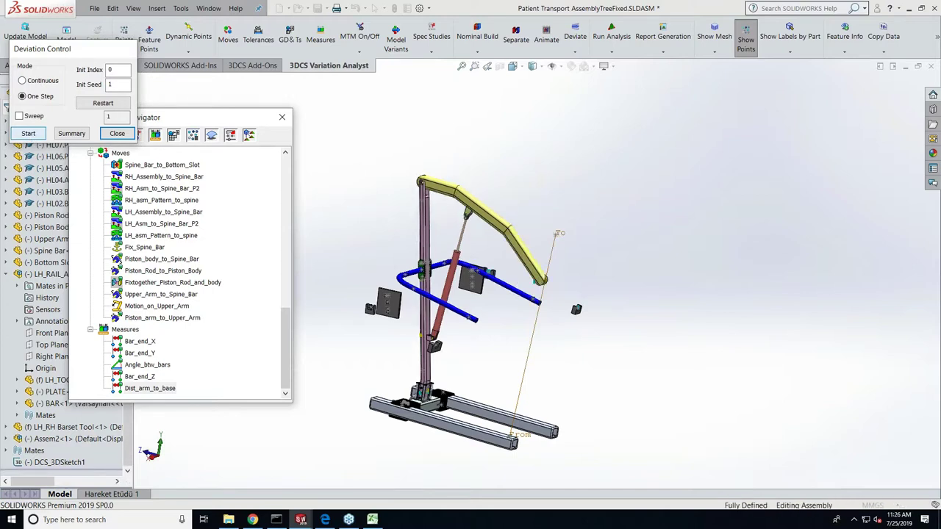
left_click(117, 133)
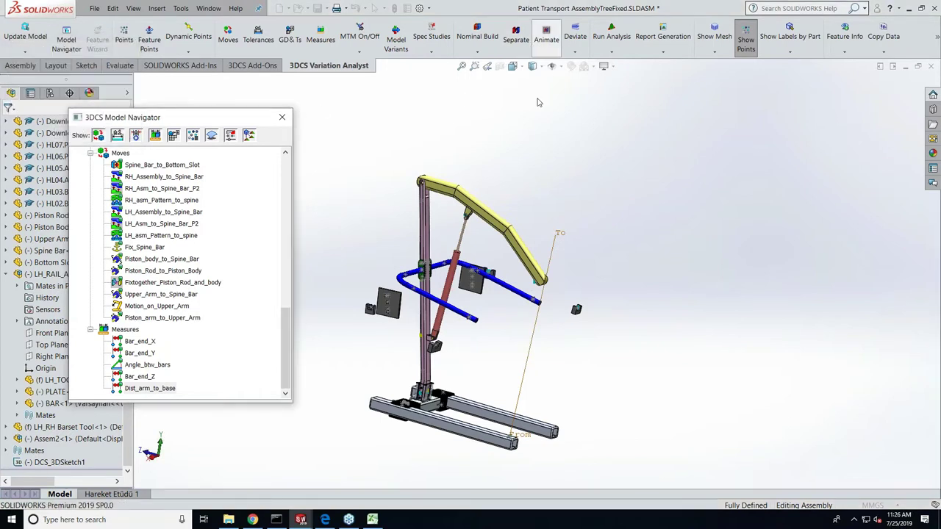
left_click(517, 39)
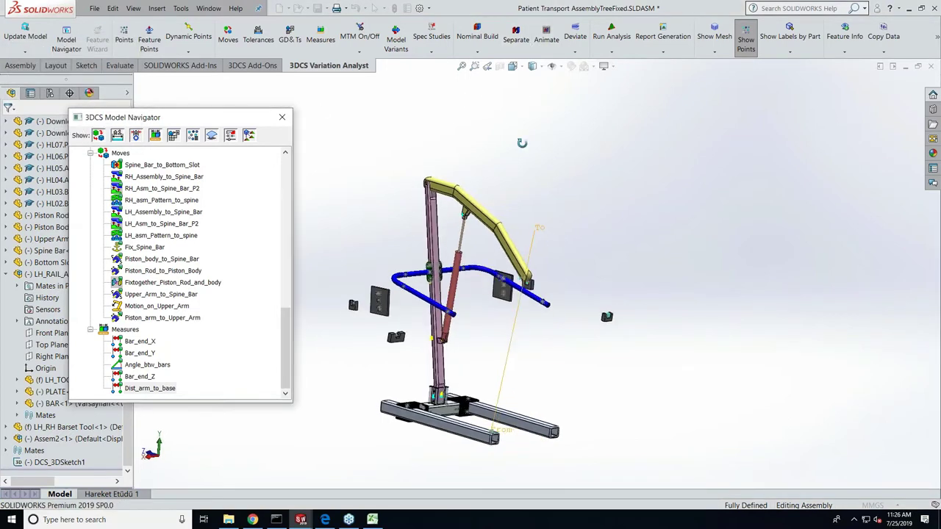